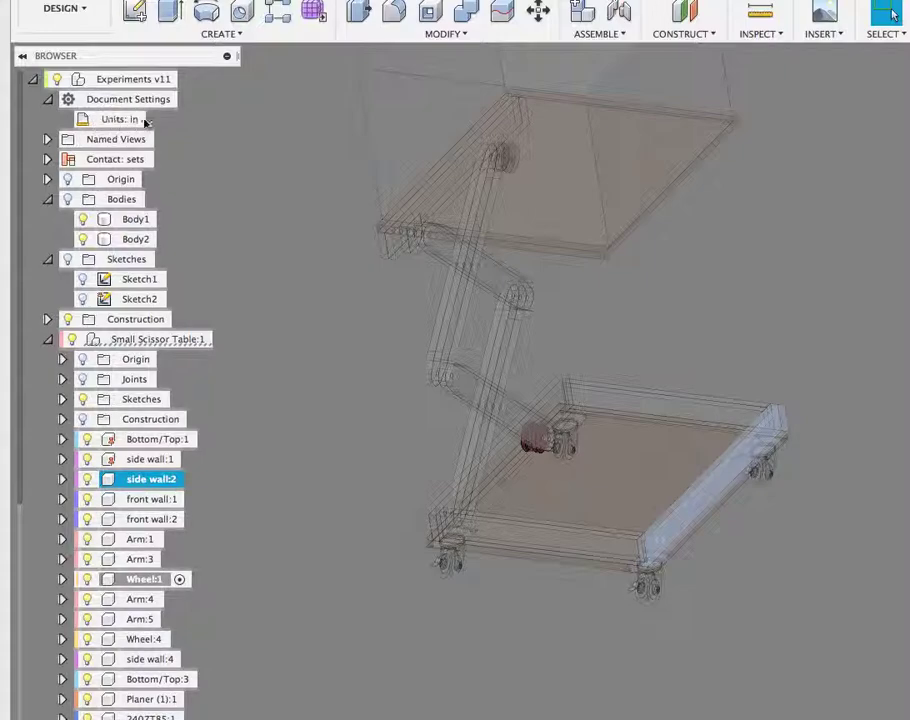
Highlight the Small Scissor Table assembly, side wall:1 and Arm:3 in the model, then clear the selection.
{"action": "left_click", "coordinate": [140, 341]}
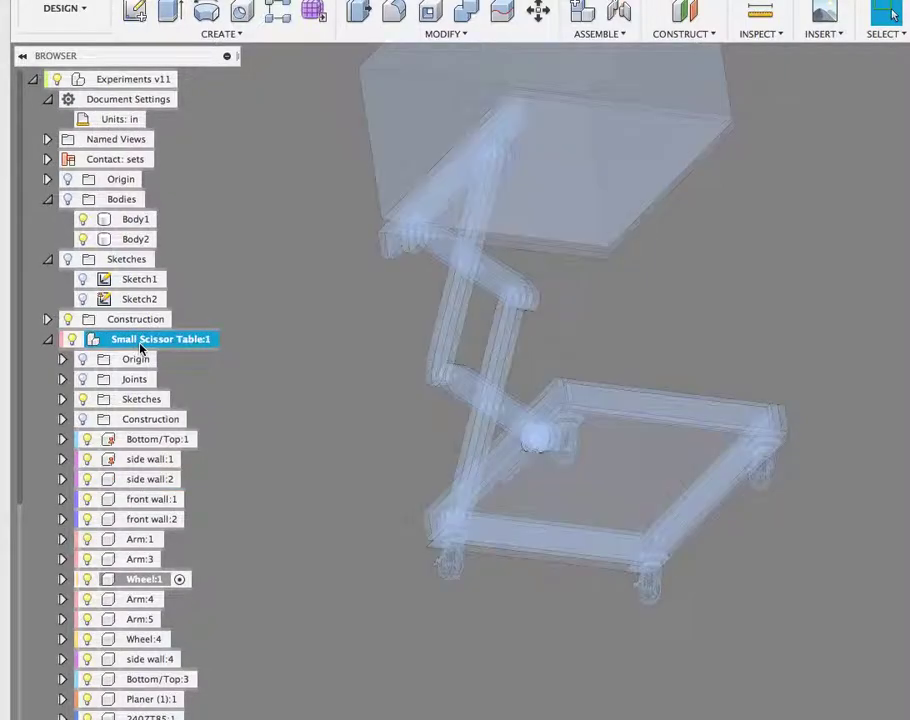
{"action": "left_click", "coordinate": [132, 380]}
{"action": "left_click", "coordinate": [145, 459]}
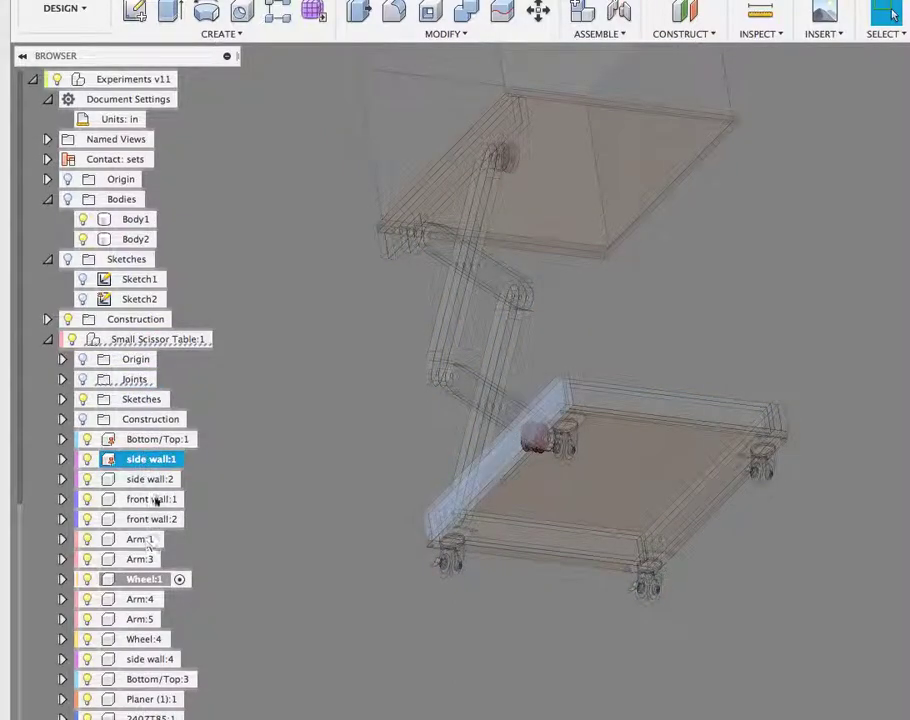
{"action": "left_click", "coordinate": [140, 559]}
{"action": "key", "text": "Escape"}
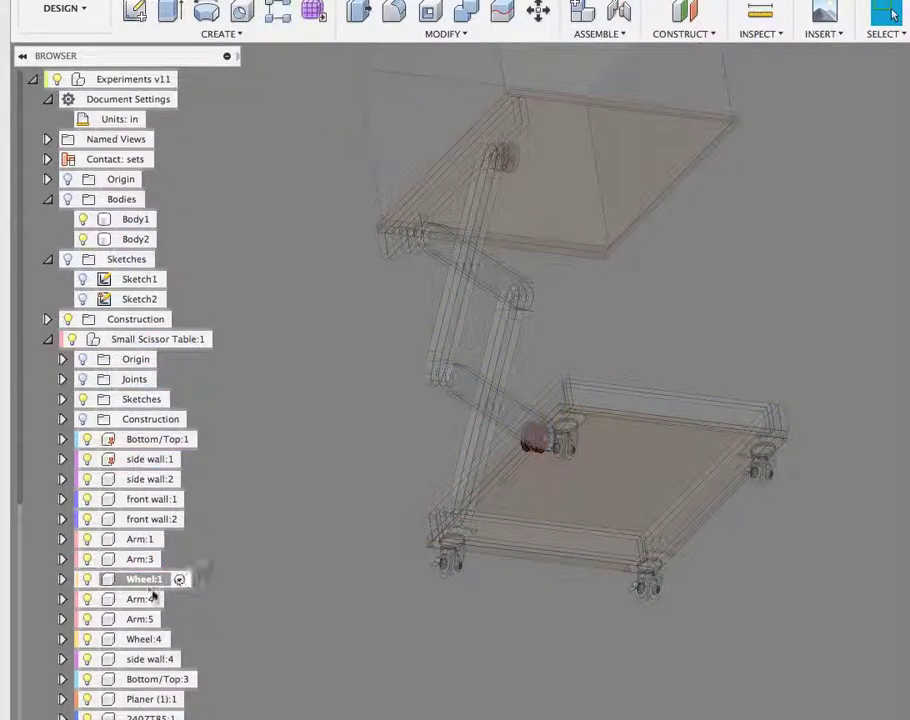
Inspect Wheel:1, the Construction folder, Bottom/Top:1 and side wall:1, dismissing side wall:1's options menu.
{"action": "left_click", "coordinate": [158, 584]}
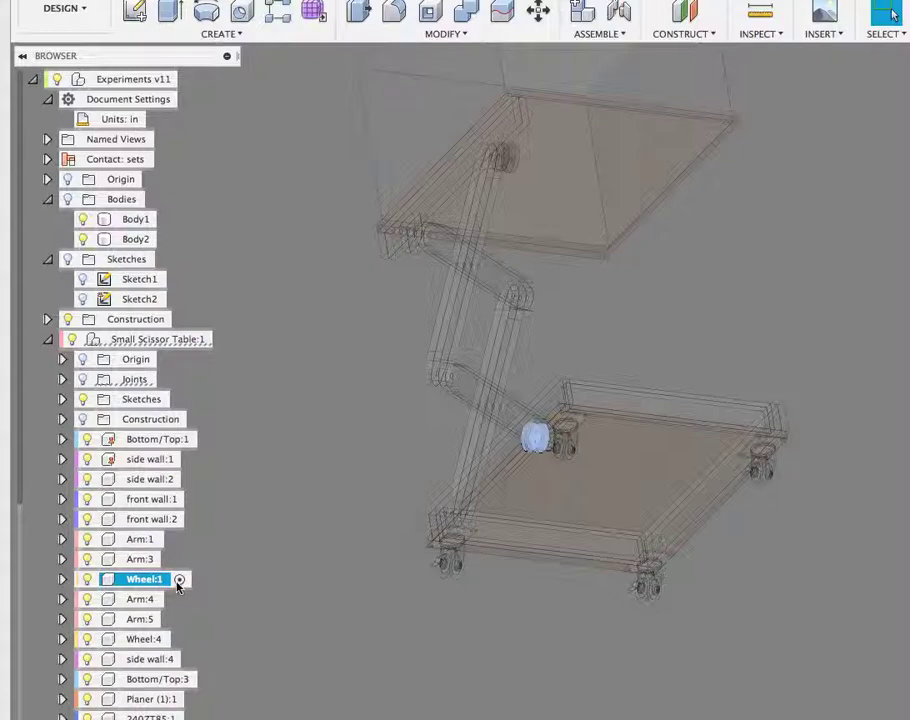
{"action": "left_click", "coordinate": [179, 580]}
{"action": "left_click", "coordinate": [132, 421]}
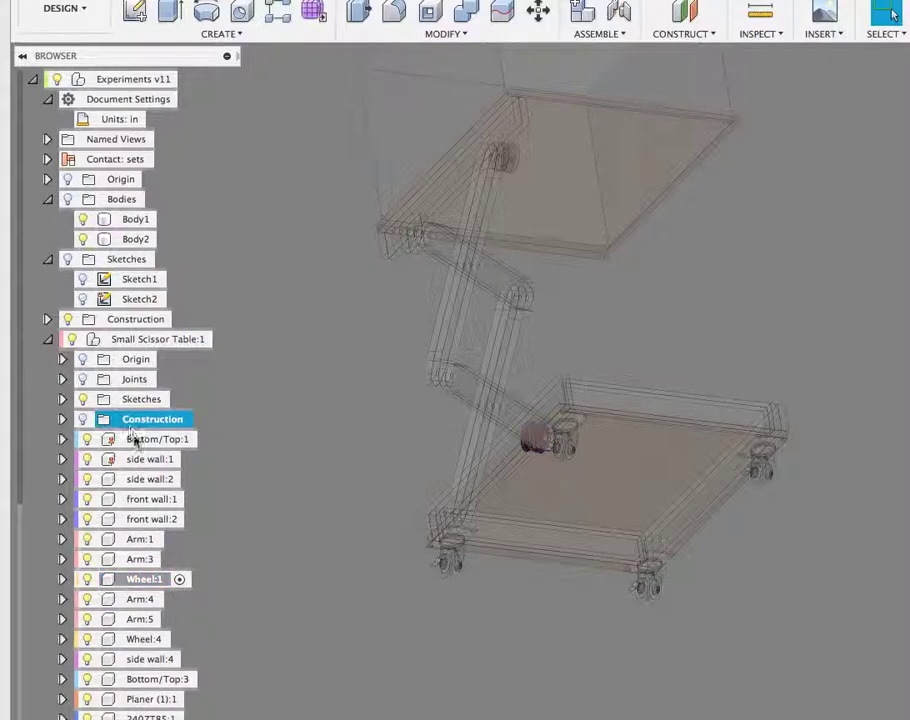
{"action": "left_click", "coordinate": [132, 437]}
{"action": "left_click", "coordinate": [144, 461]}
{"action": "right_click", "coordinate": [145, 463]}
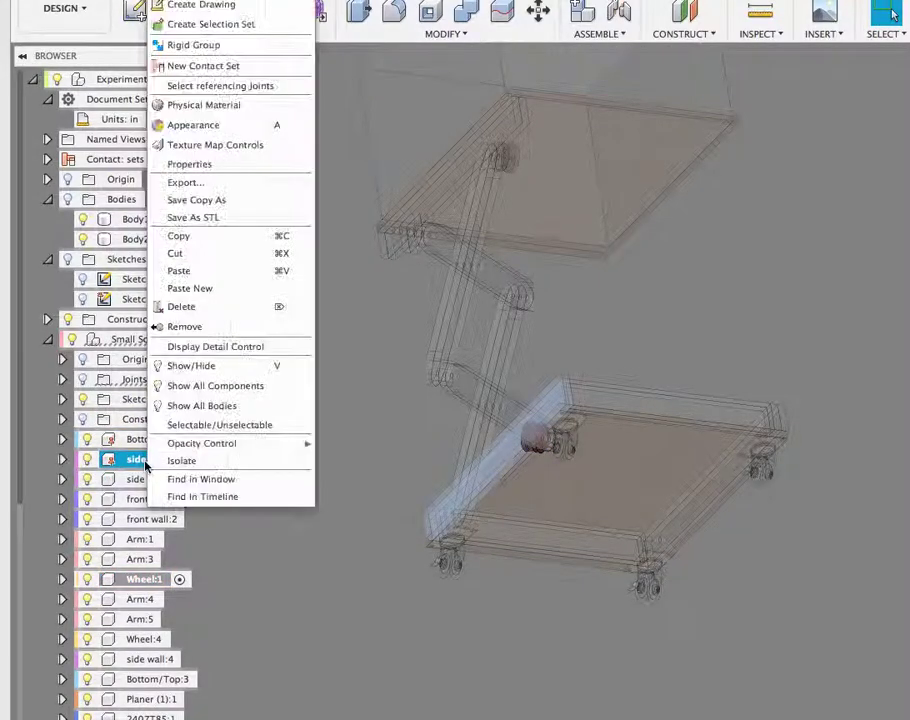
{"action": "key", "text": "Escape"}
Locate Wheel:4 and side wall:4, expand side wall:4 and Bottom/Top:3, then collapse those rows.
{"action": "left_click", "coordinate": [142, 638]}
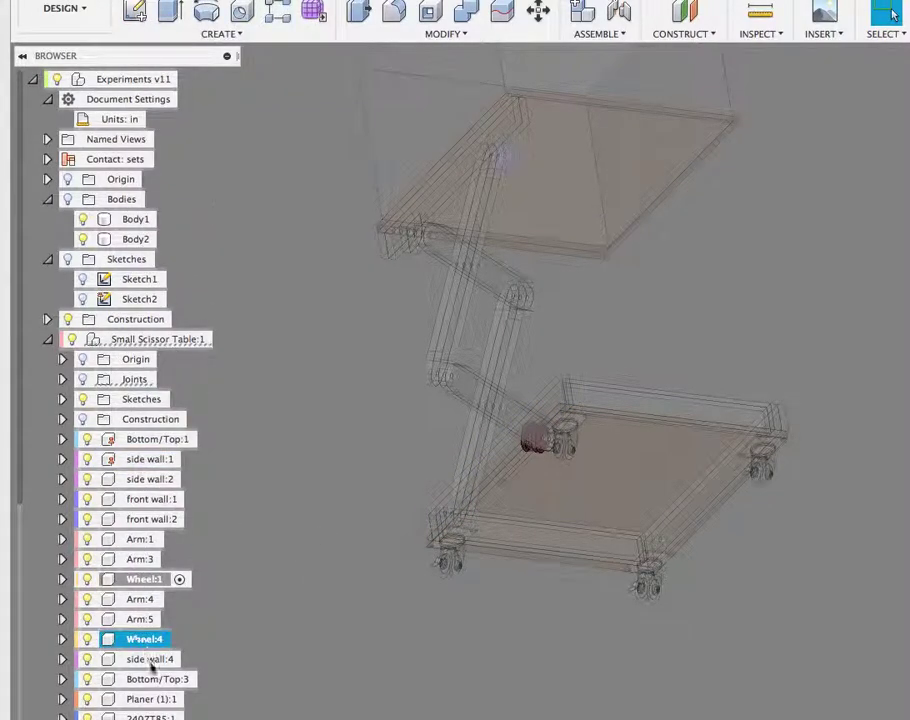
{"action": "left_click", "coordinate": [151, 659]}
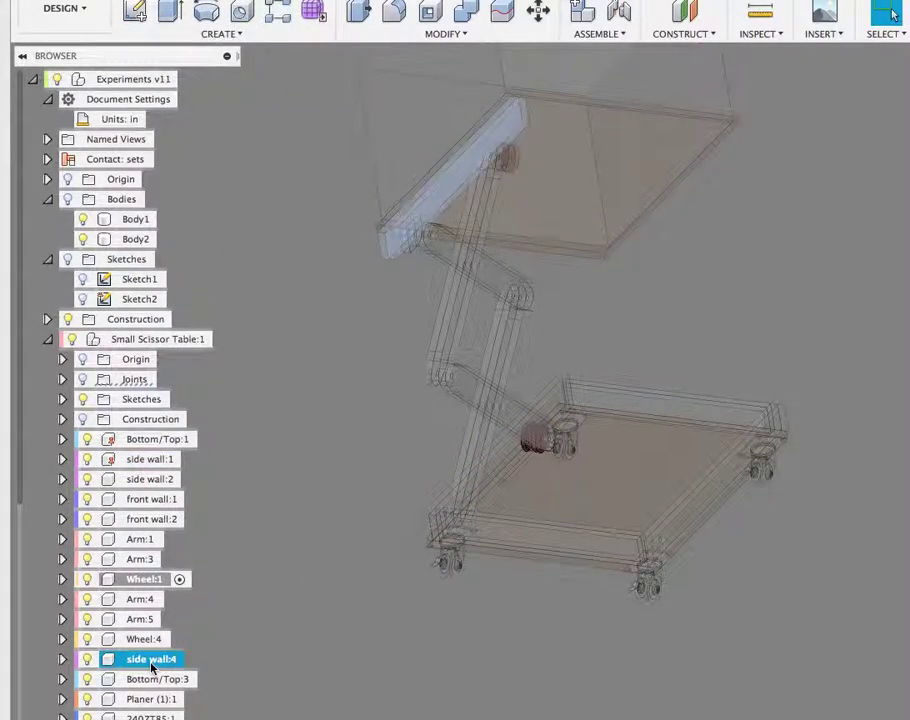
{"action": "left_click", "coordinate": [62, 659]}
{"action": "scroll", "coordinate": [63, 580], "scroll_direction": "down", "scroll_amount": 3}
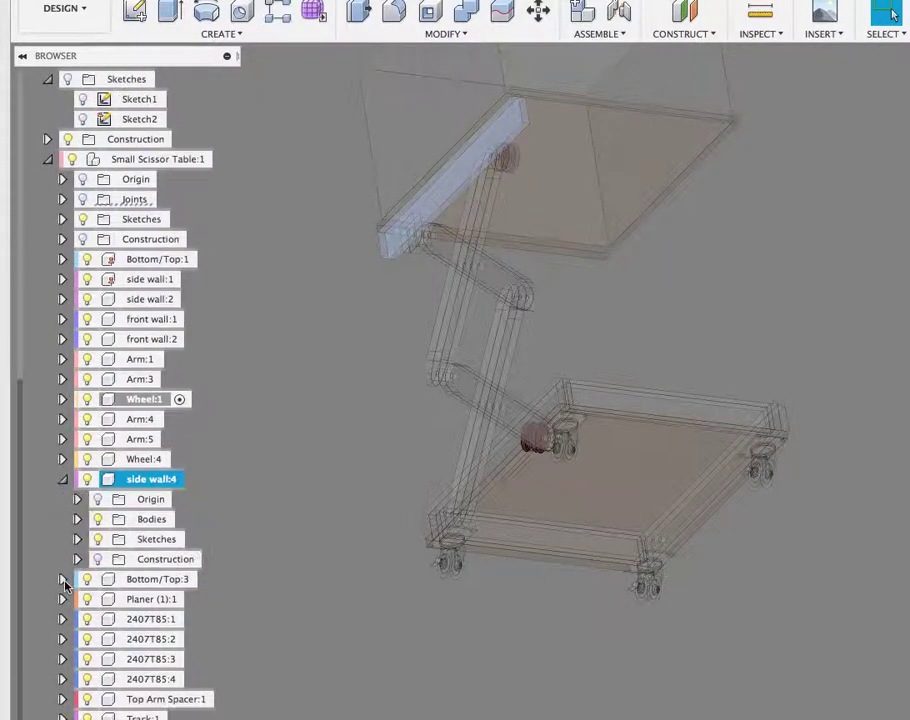
{"action": "left_click", "coordinate": [62, 579]}
{"action": "left_click", "coordinate": [62, 539]}
{"action": "left_click", "coordinate": [62, 479]}
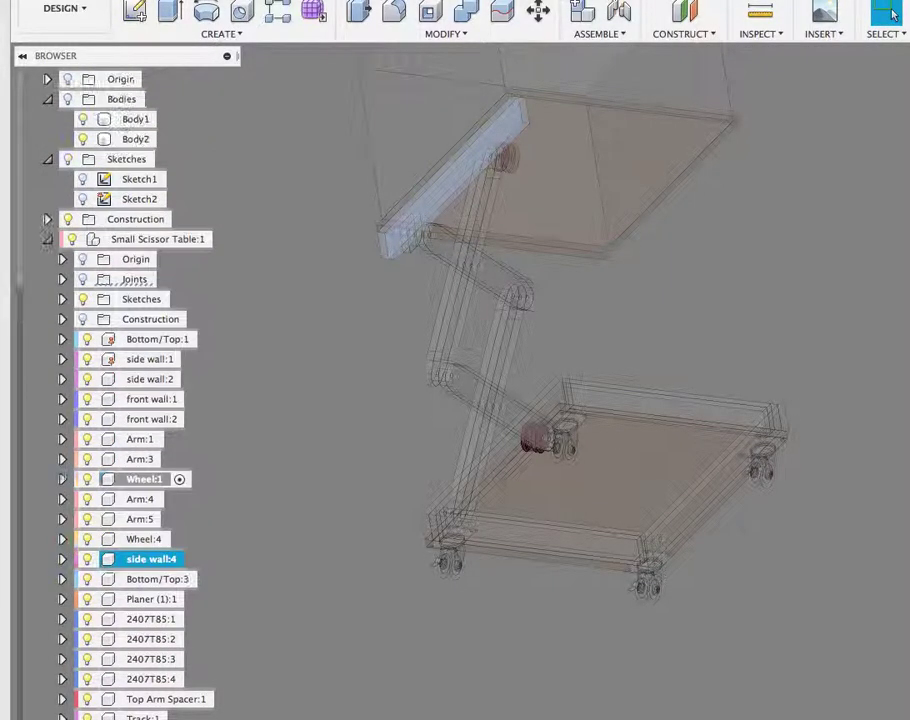
Select Wheel:4, cancel the accidental rename, and activate Wheel:4 in place of Wheel:1.
{"action": "left_click", "coordinate": [128, 538]}
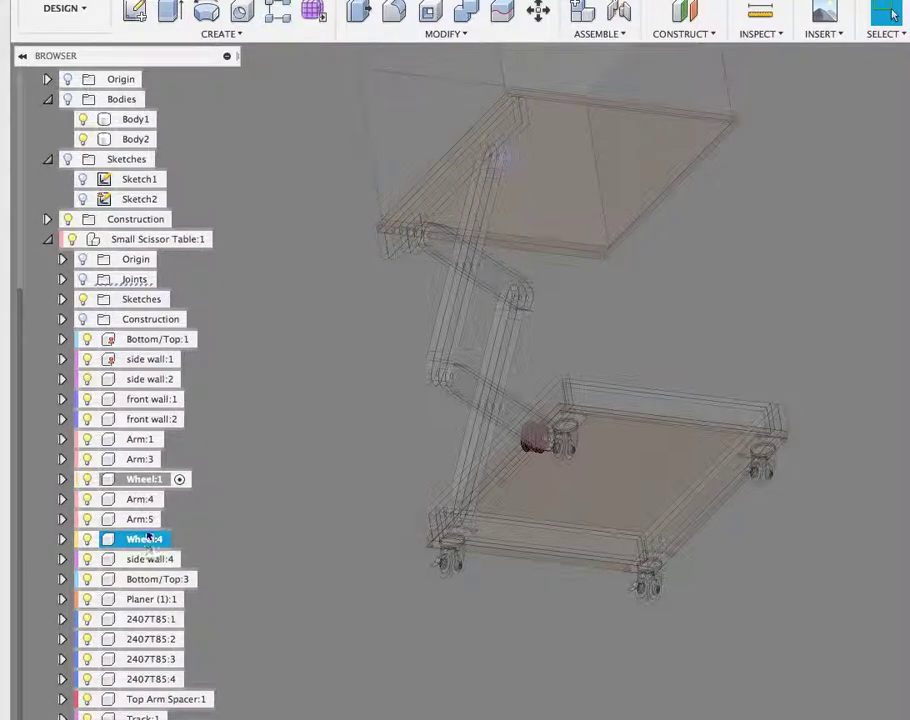
{"action": "left_click", "coordinate": [140, 540]}
{"action": "key", "text": "Escape"}
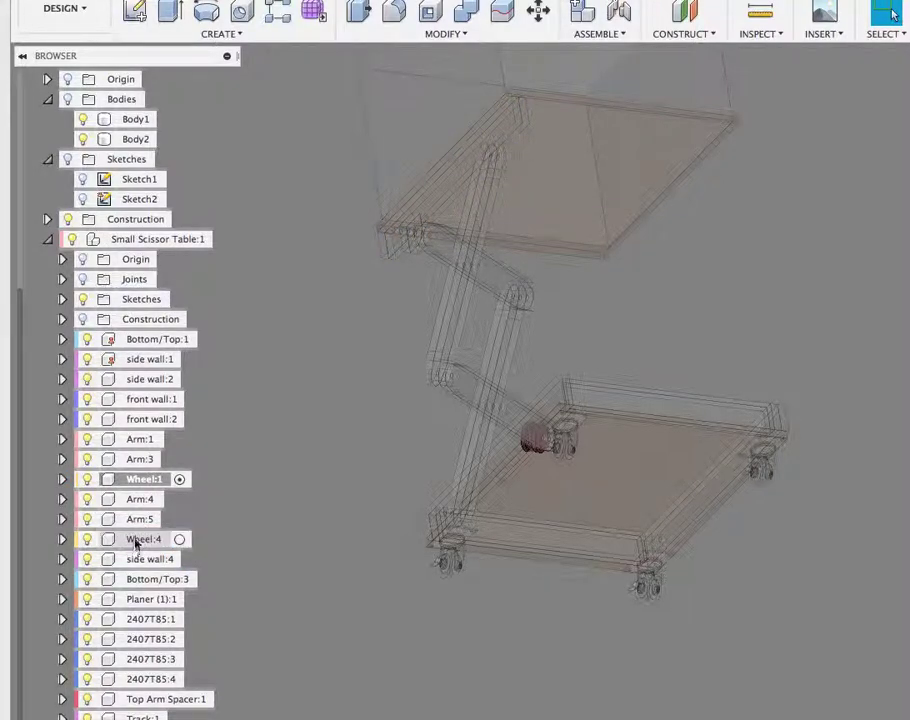
{"action": "left_click", "coordinate": [179, 539]}
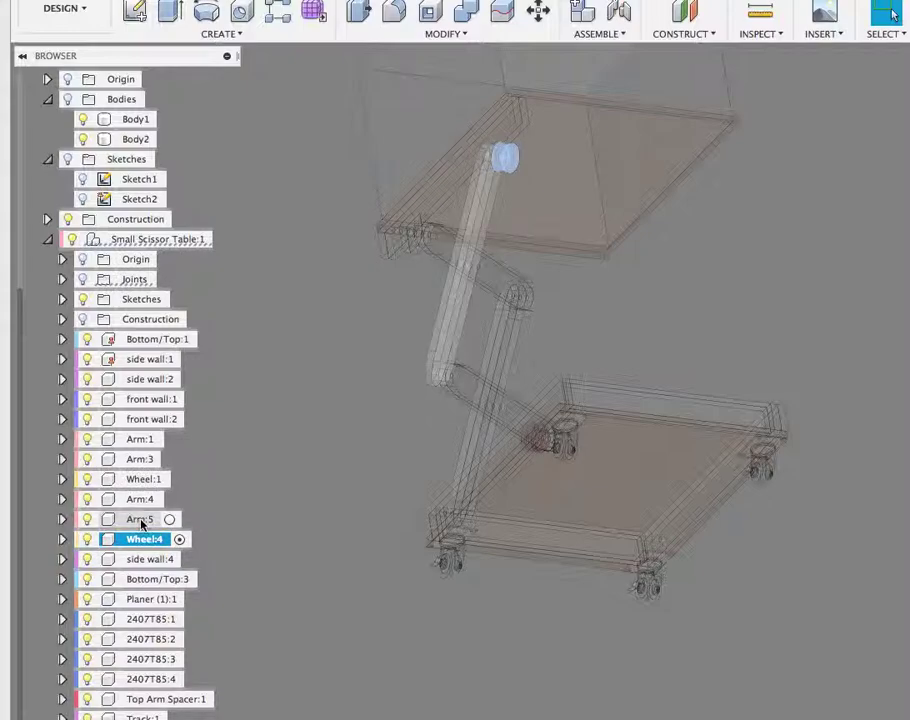